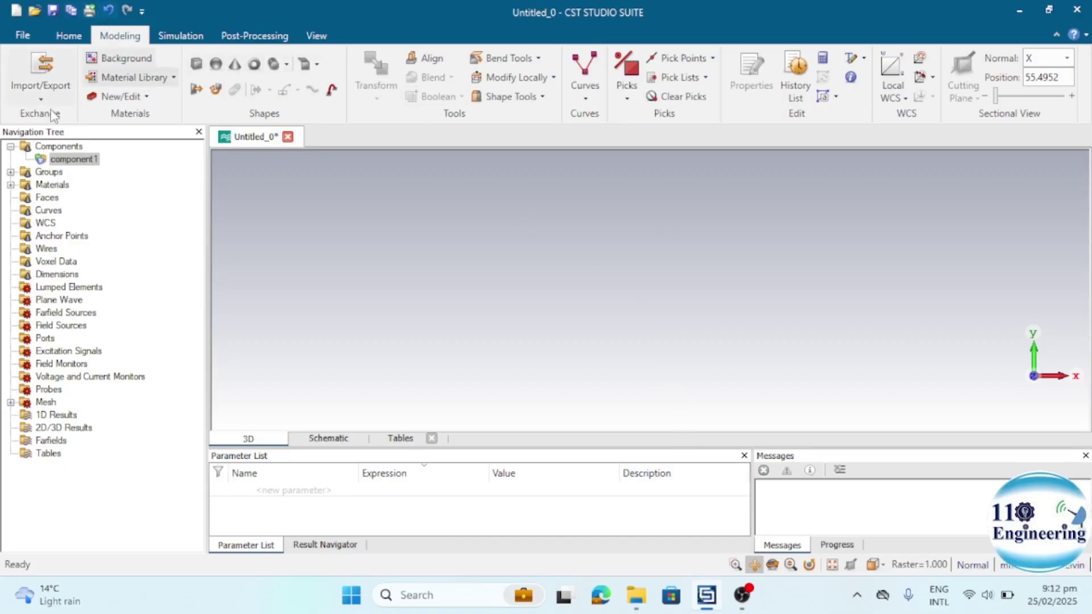
- Start a cylinder at the origin named Triangle with outer radius 5 and Zmax 0.035
left_click(288, 64)
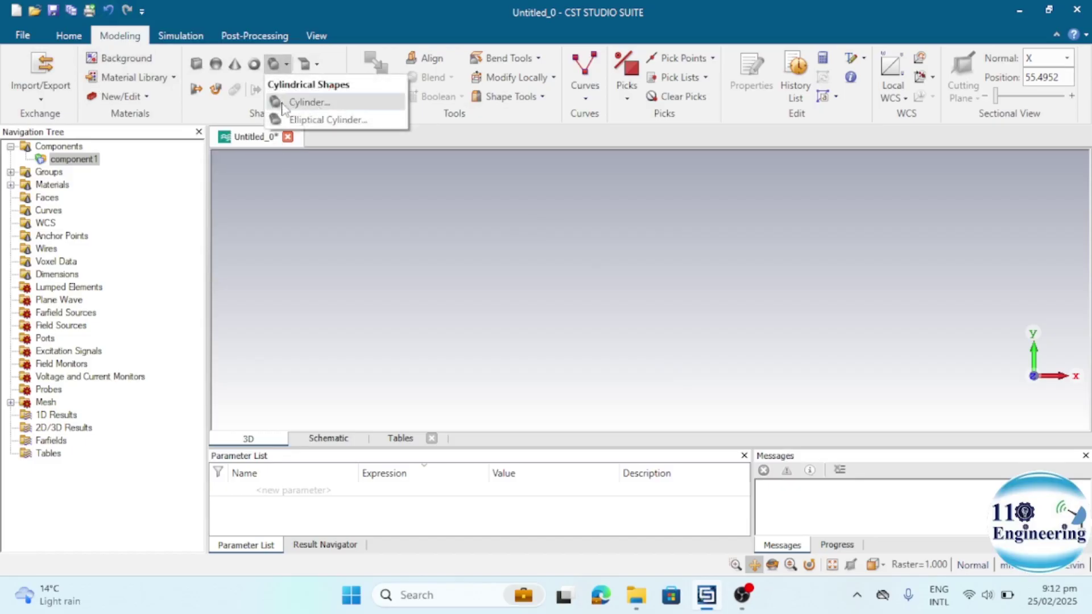
left_click(310, 102)
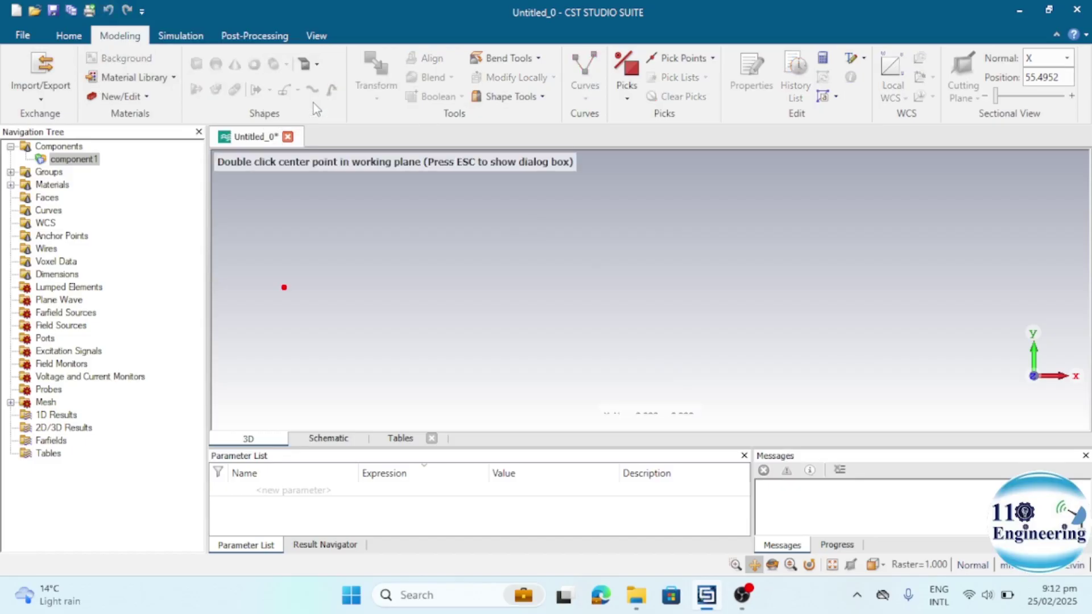
key("Escape")
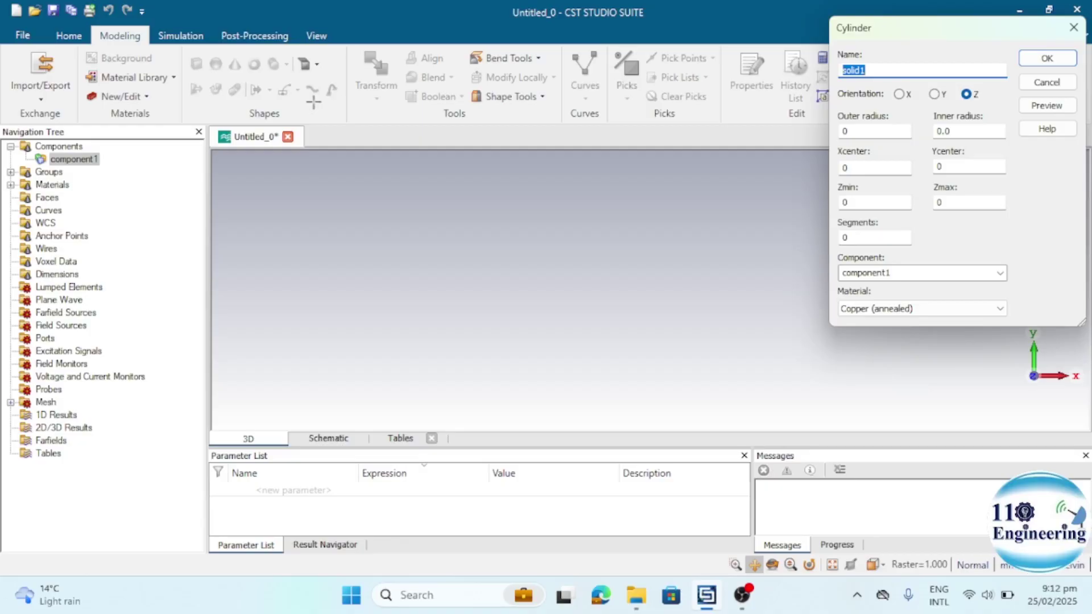
type("Triangle")
key("Tab")
type("5")
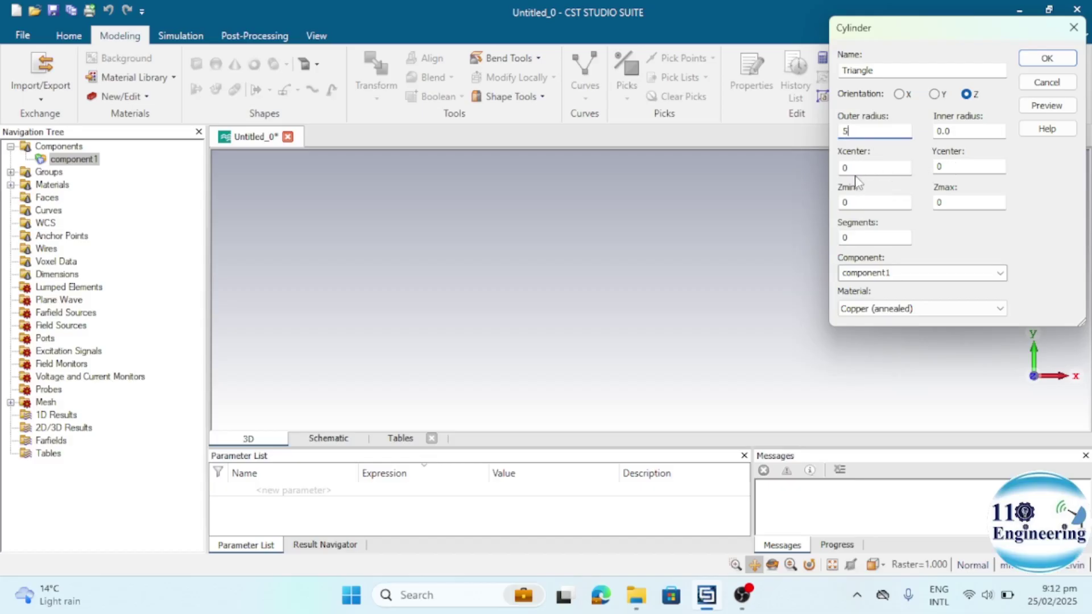
left_click(959, 203)
type(".035")
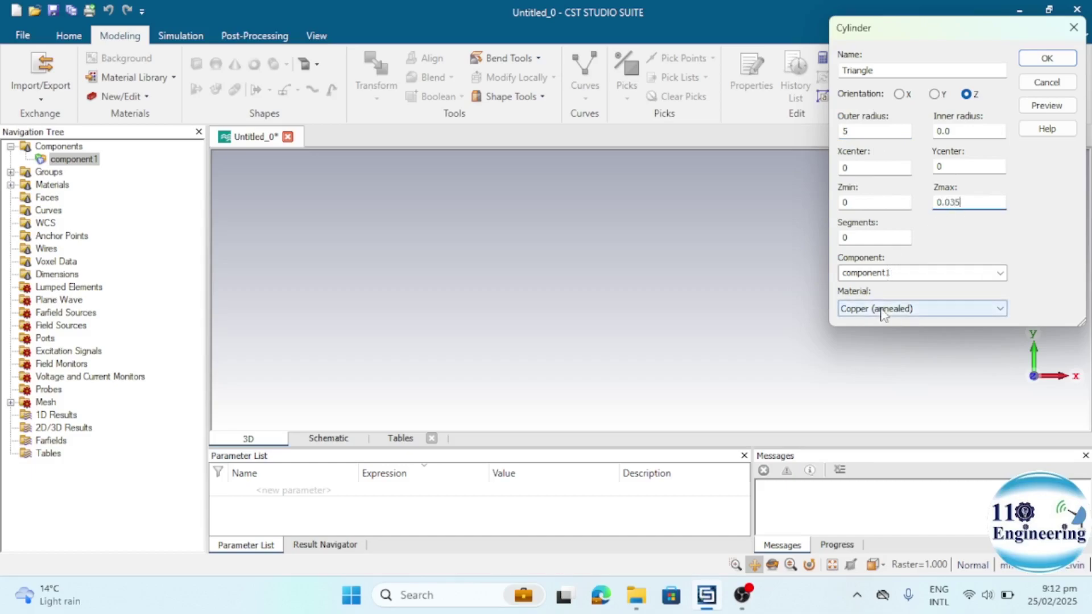
- Give the Triangle cylinder 3 segments, preview it and create the solid
double_click(861, 237)
type("3")
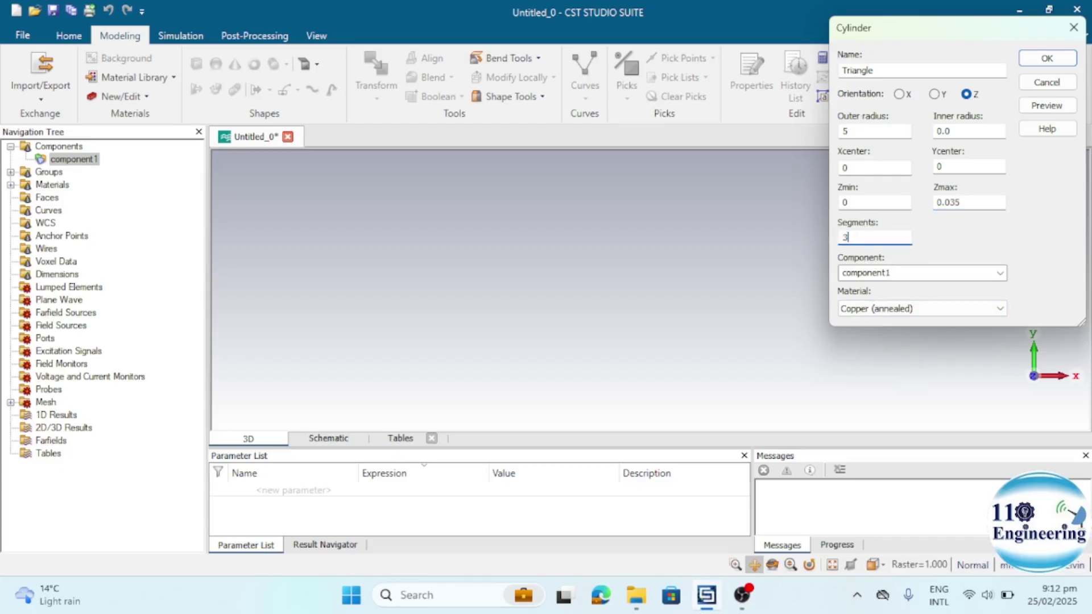
double_click(845, 237)
left_click_drag(877, 70, 837, 70)
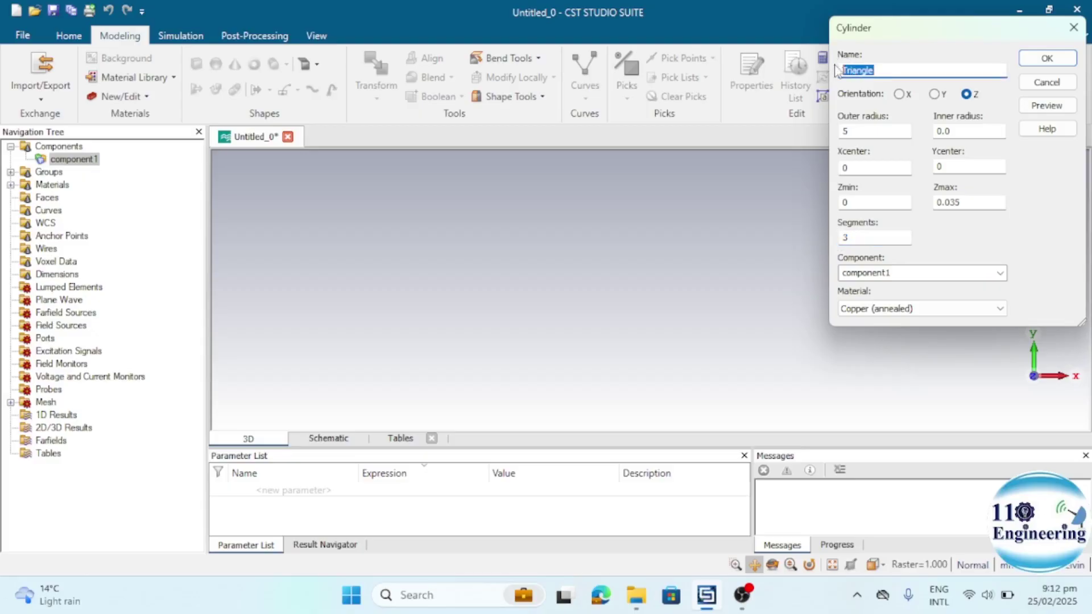
left_click(1033, 114)
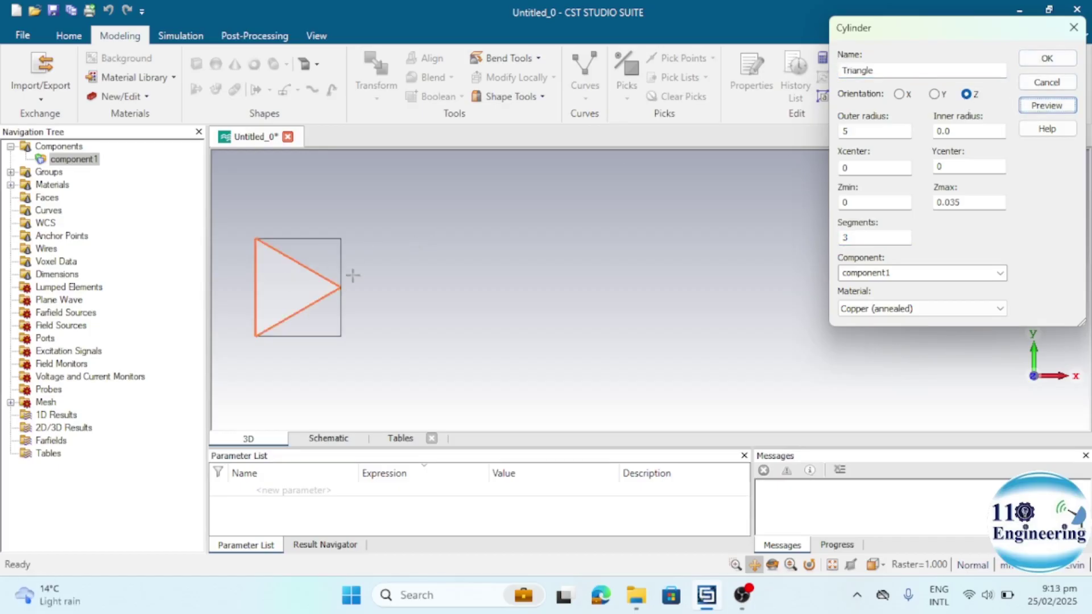
left_click(1047, 58)
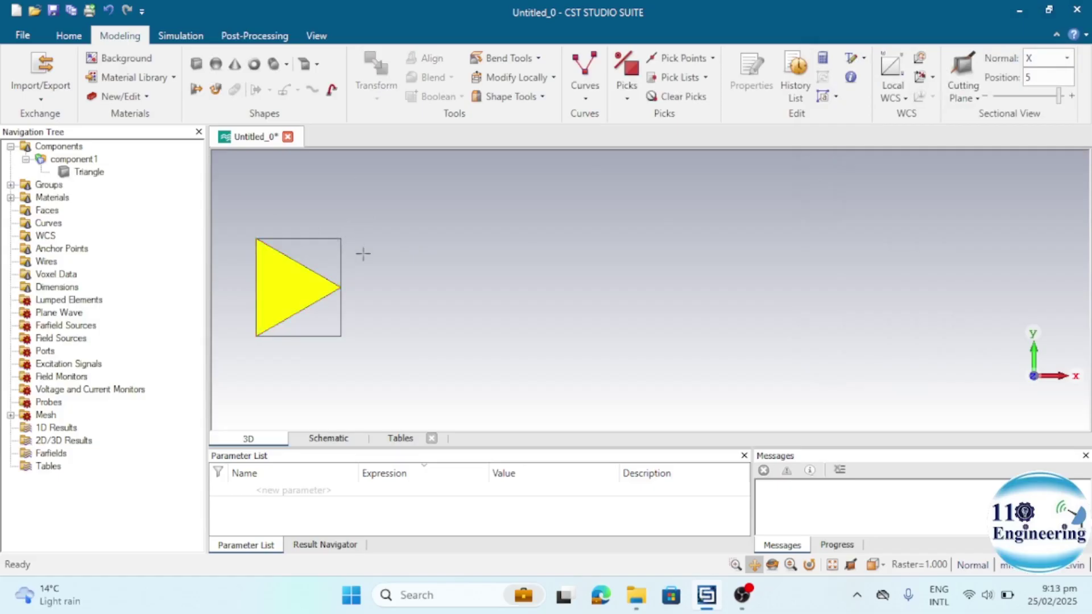
- Start a new cylinder named Square with outer radius 5 centred at x 15
left_click(289, 67)
left_click(293, 102)
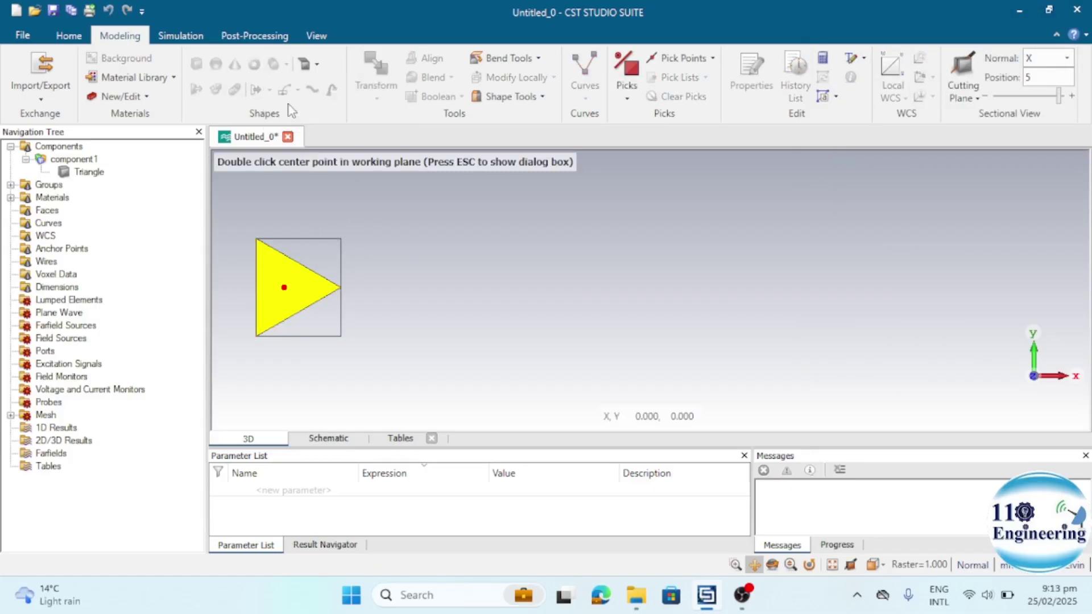
key("Escape")
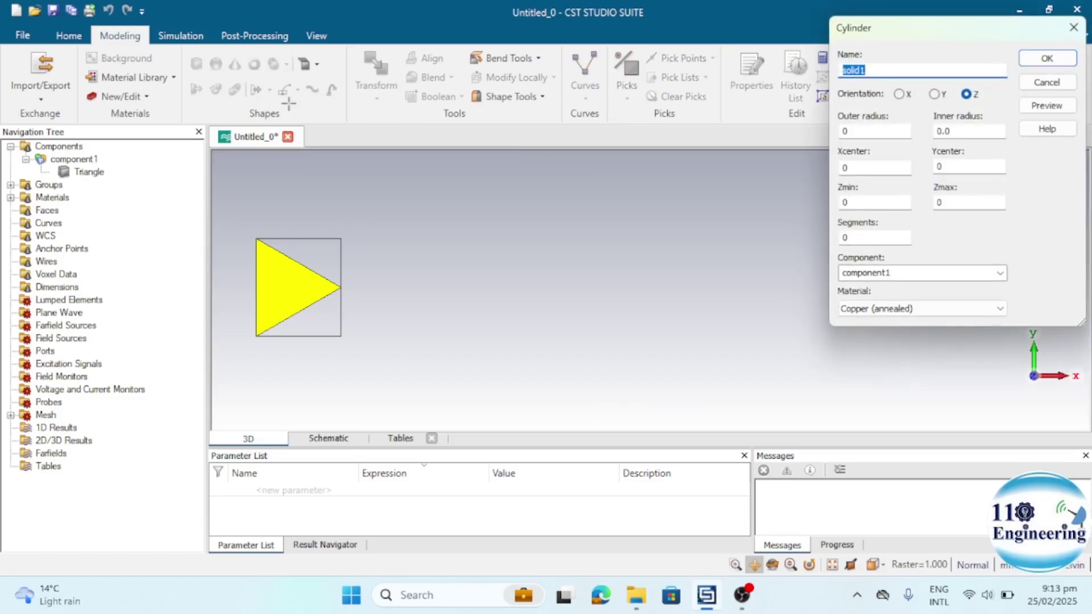
type("Square")
double_click(882, 130)
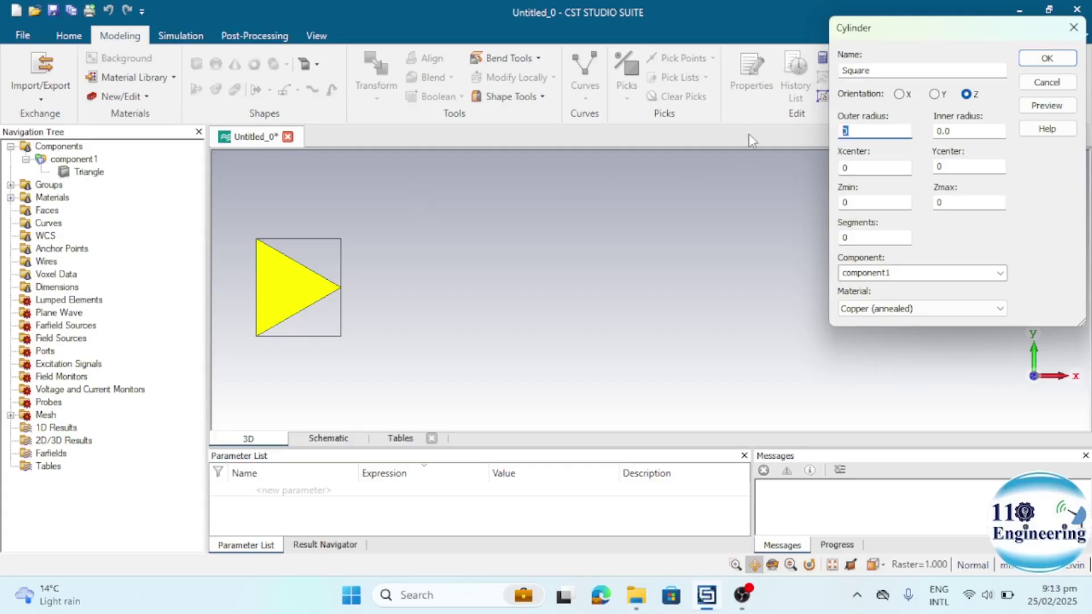
type("5")
left_click(847, 168)
double_click(844, 169)
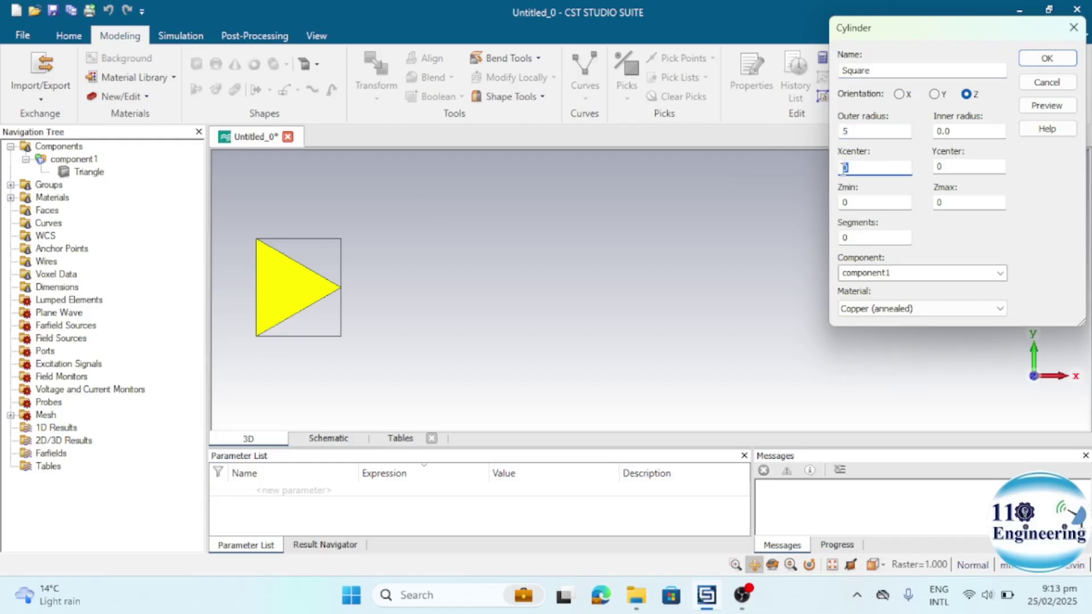
type("15")
- Set the Square's Zmax to 0.035 and segments to 4, preview, then create it
left_click(943, 203)
type(".035")
double_click(868, 238)
type("4")
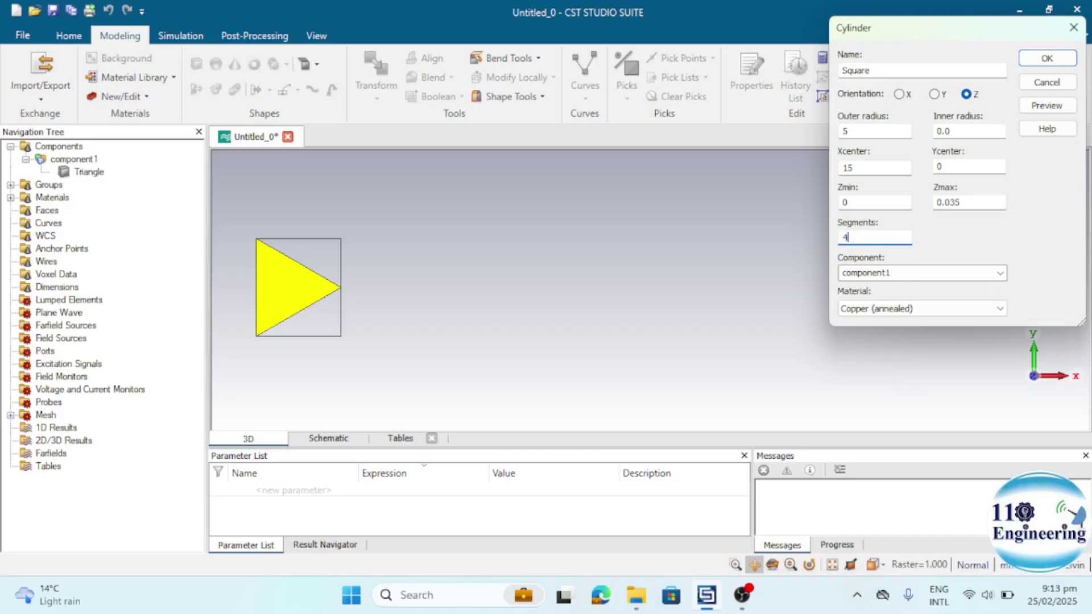
double_click(853, 238)
left_click(1044, 110)
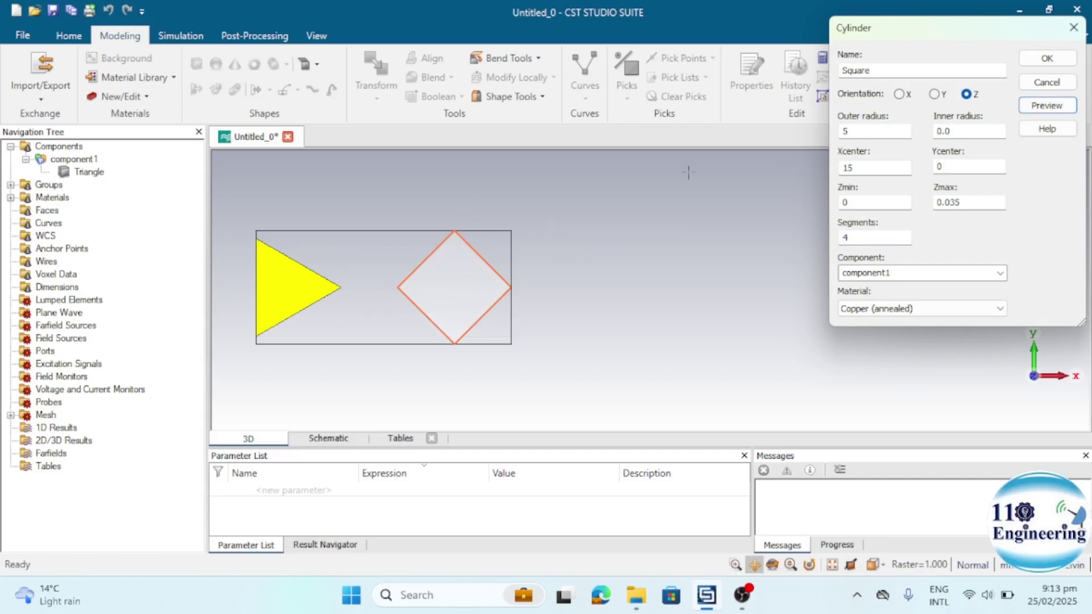
left_click(1038, 62)
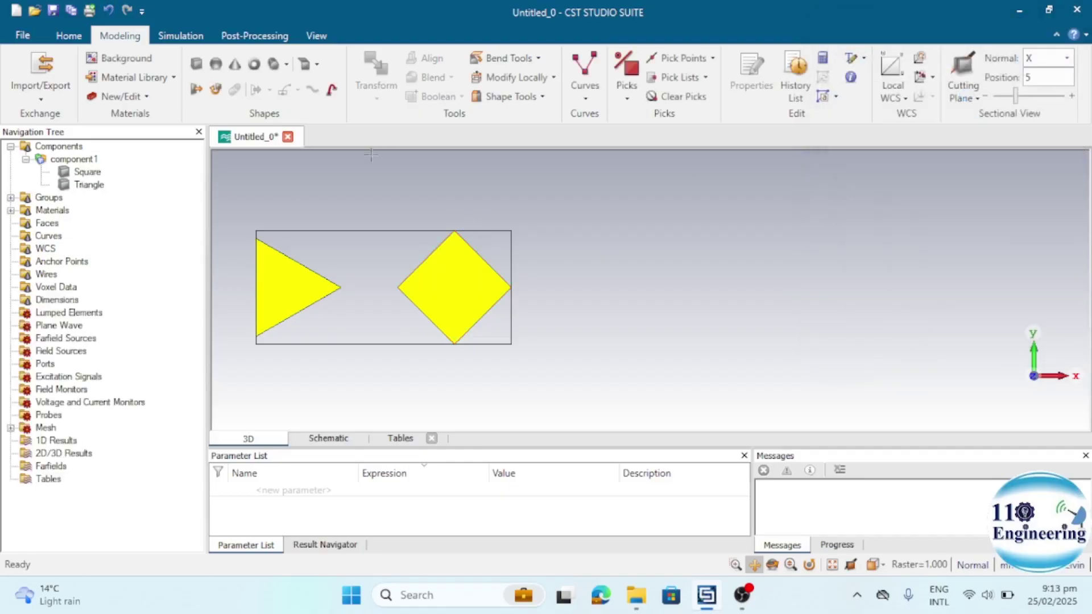
- Start a third cylinder named Pentagon, dismissing the active-operation warning along the way
left_click(287, 64)
left_click(307, 101)
key("Escape")
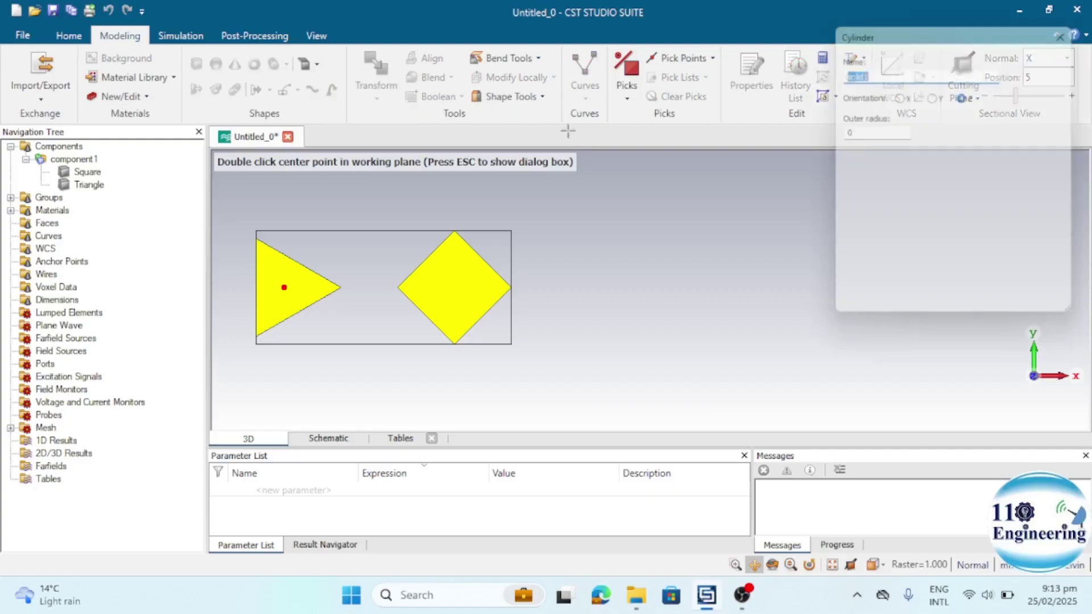
type("P")
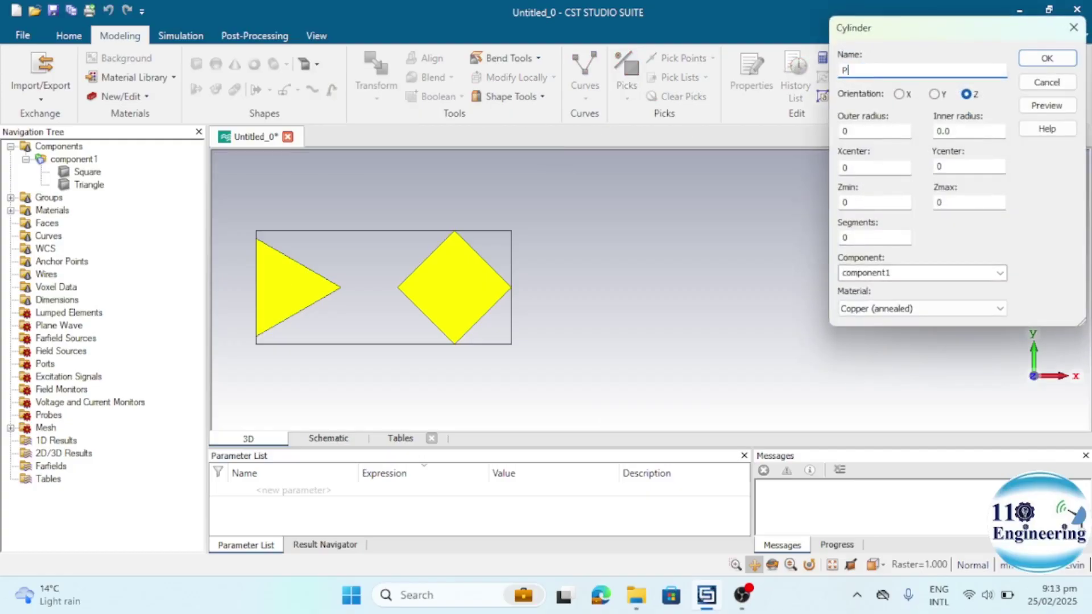
type("entago")
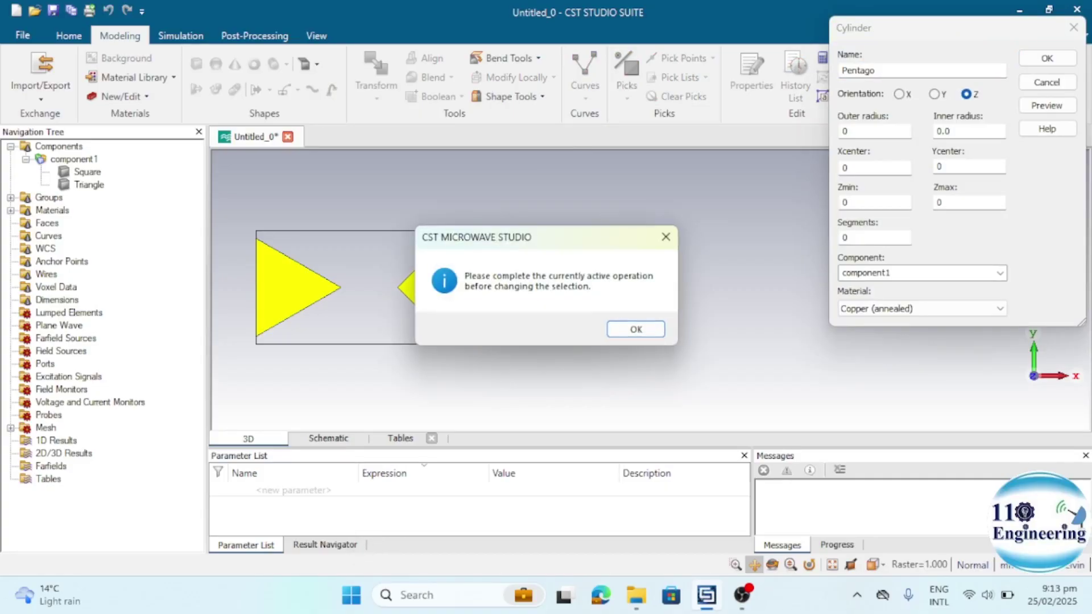
left_click(635, 329)
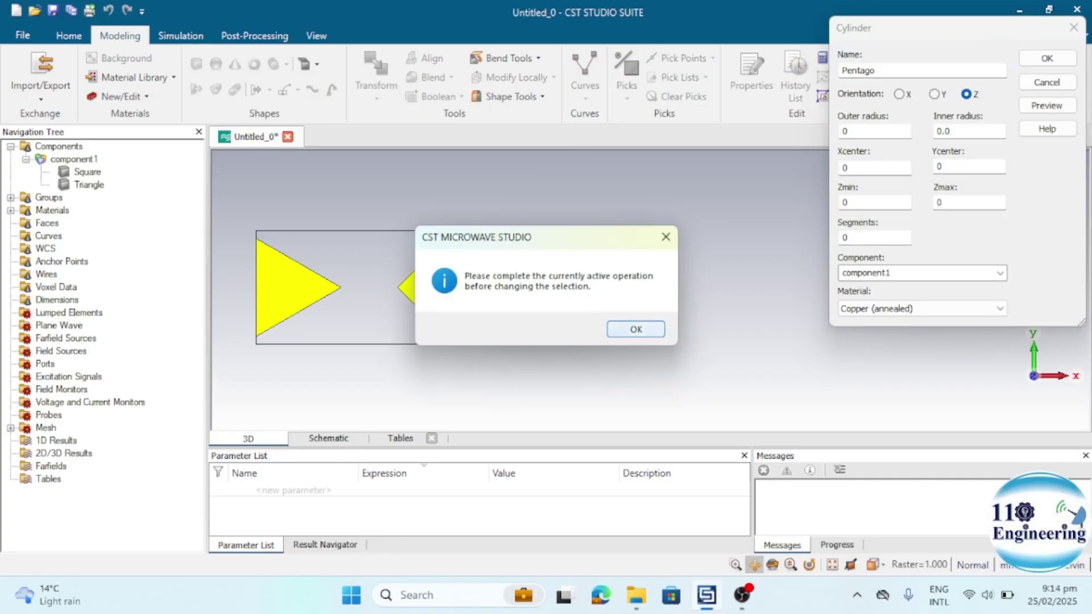
left_click(898, 72)
type("n")
- Set the Pentagon's outer radius to 5 and x centre to 30
key("Tab")
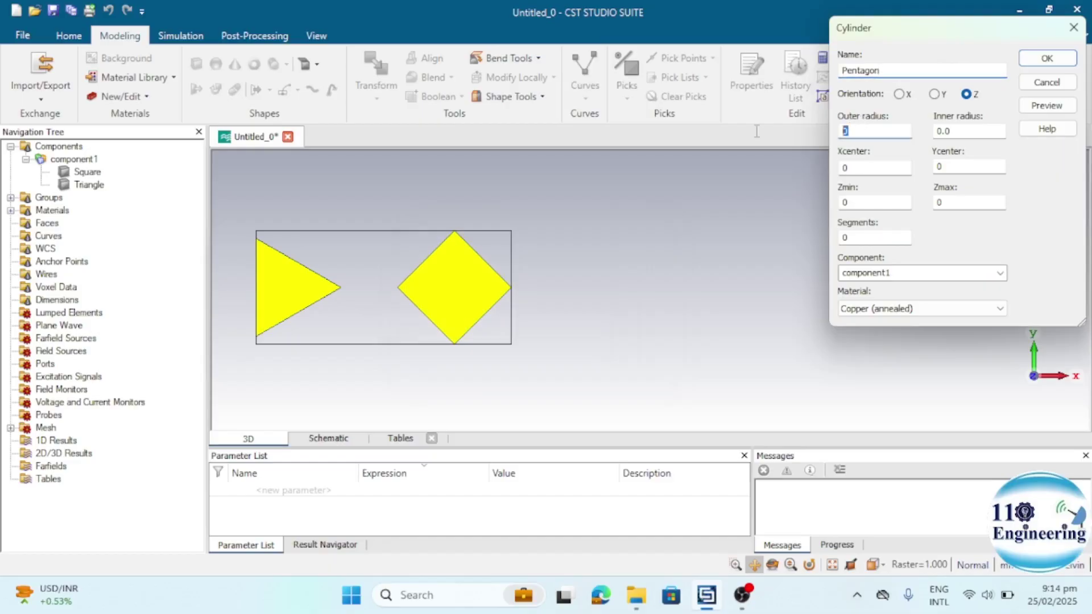
type("5")
double_click(876, 169)
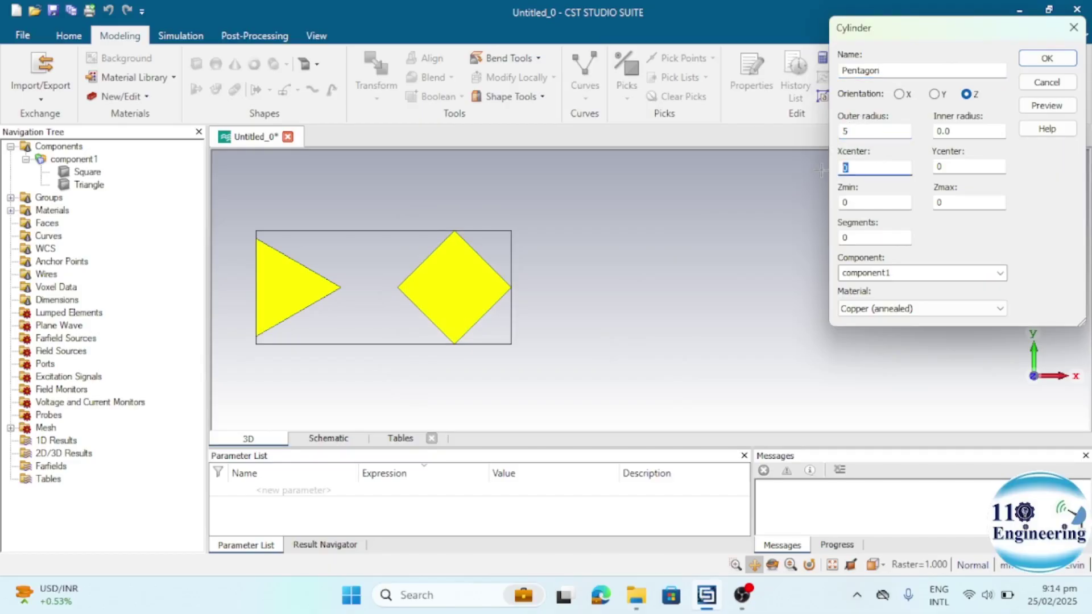
type("3")
key("shift+Home")
left_click(873, 168)
type("0")
- Set Zmax 0.035 and 5 segments, preview the pentagon and create it
left_click(961, 207)
type(".03")
left_click(865, 238)
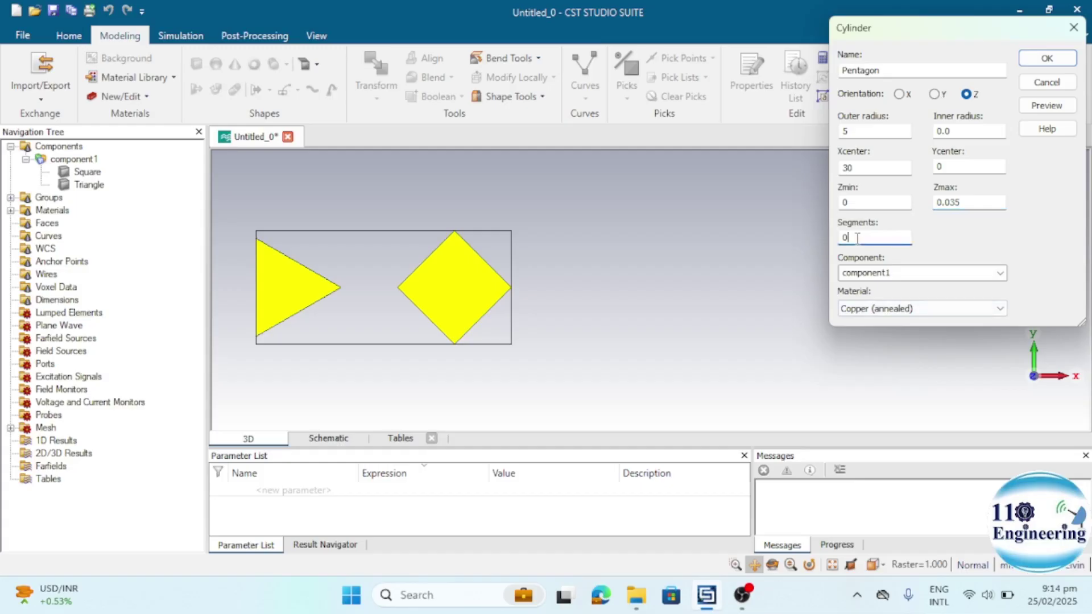
type("5")
left_click_drag(884, 71, 845, 71)
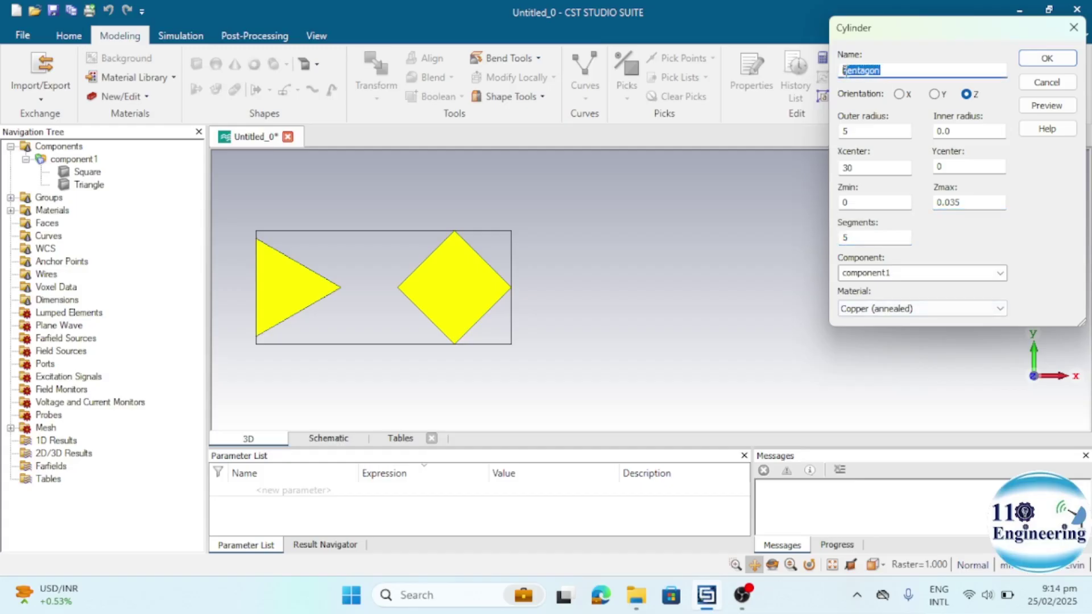
left_click(1053, 106)
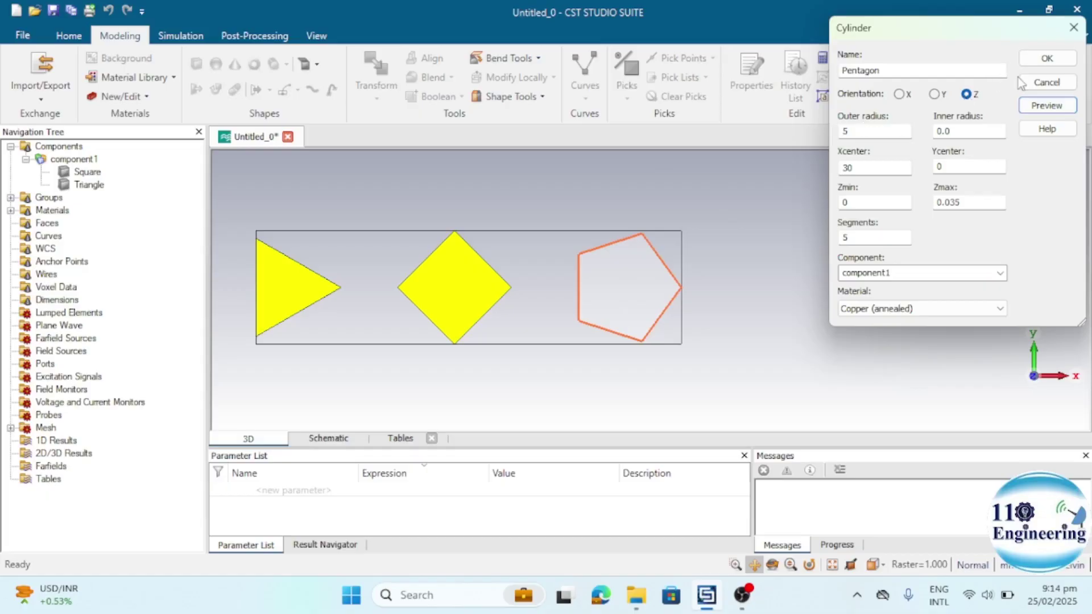
left_click(1044, 60)
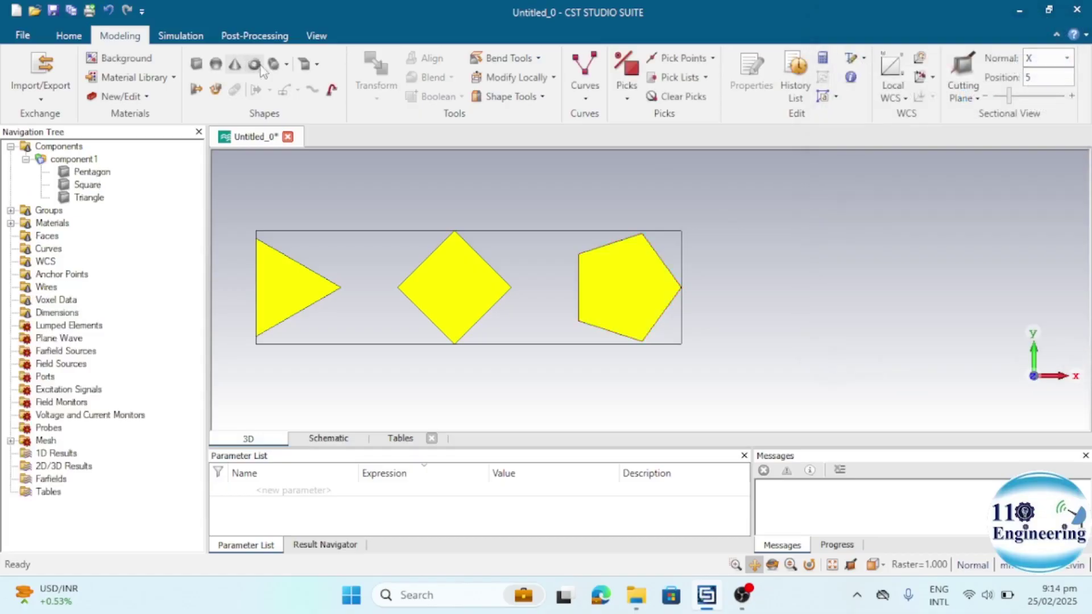
- Start a cylinder named Hexagon with outer radius 5 centred at x 45
left_click(279, 67)
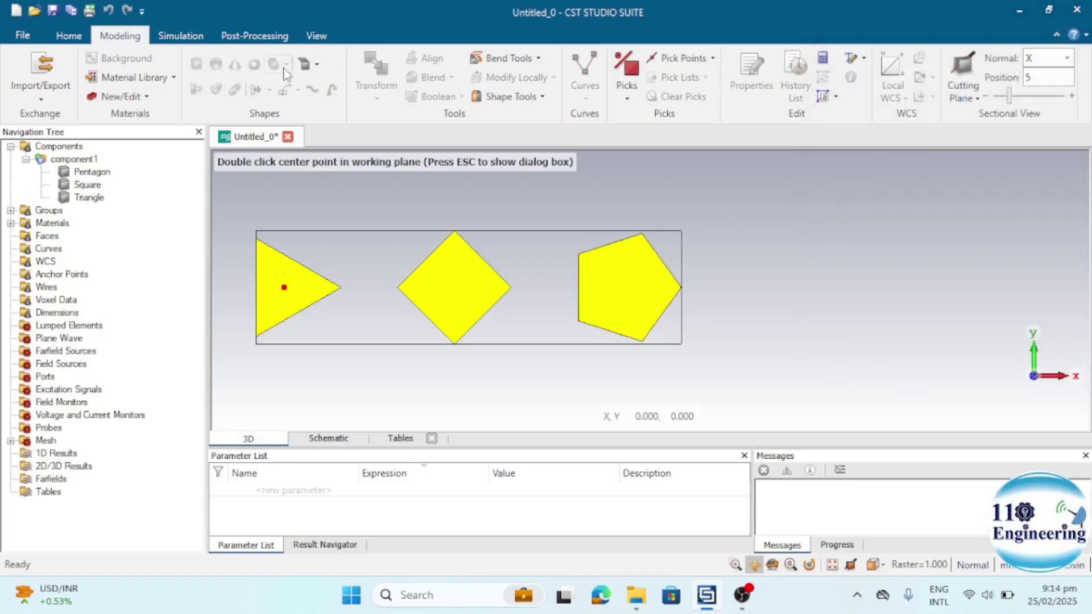
key("Escape")
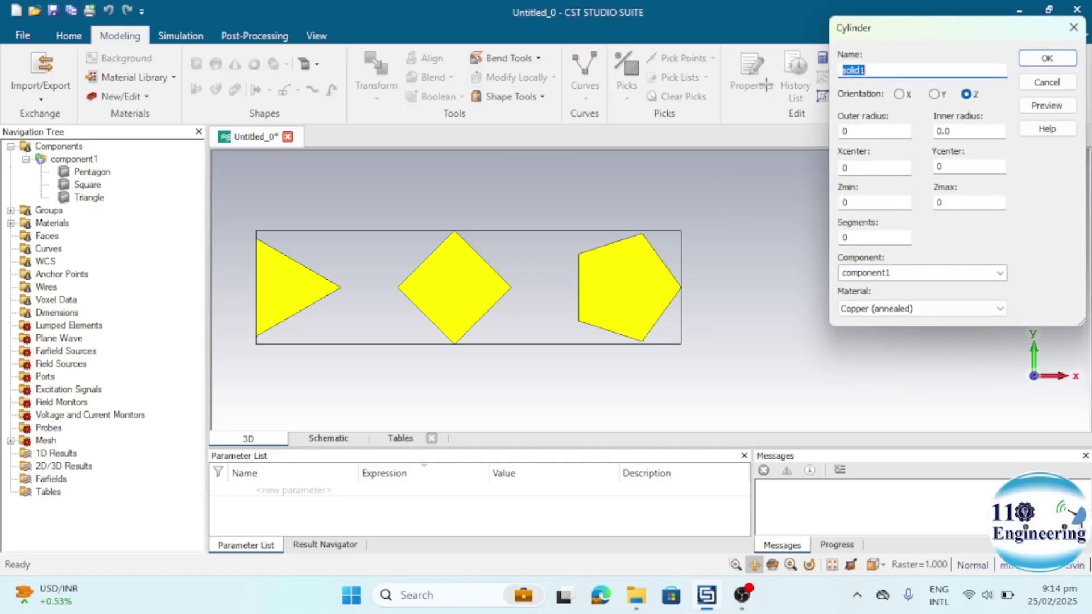
type("Hexagon")
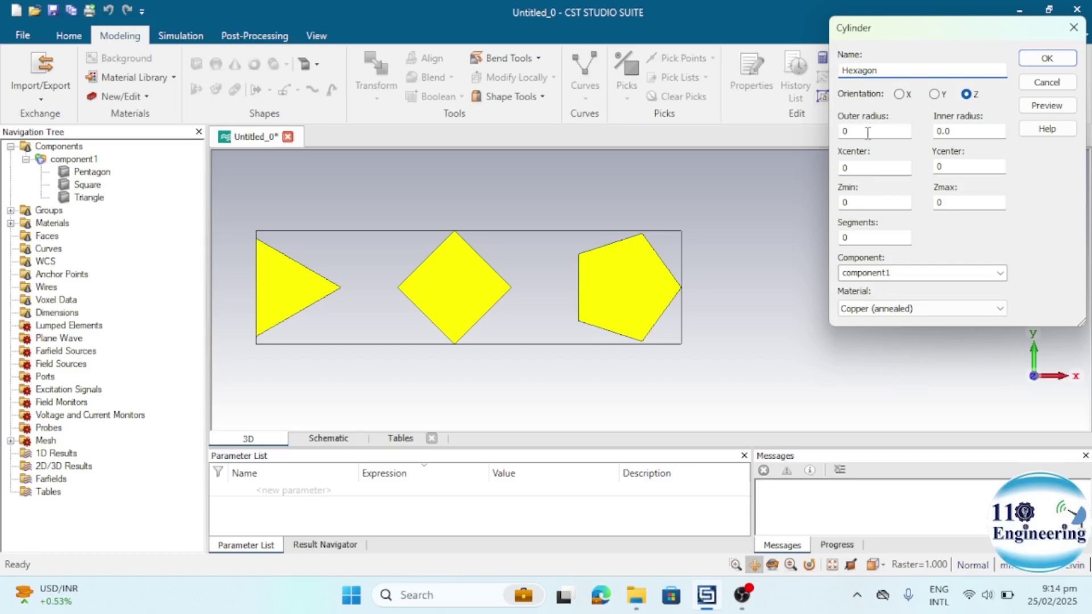
key("Tab")
type("5")
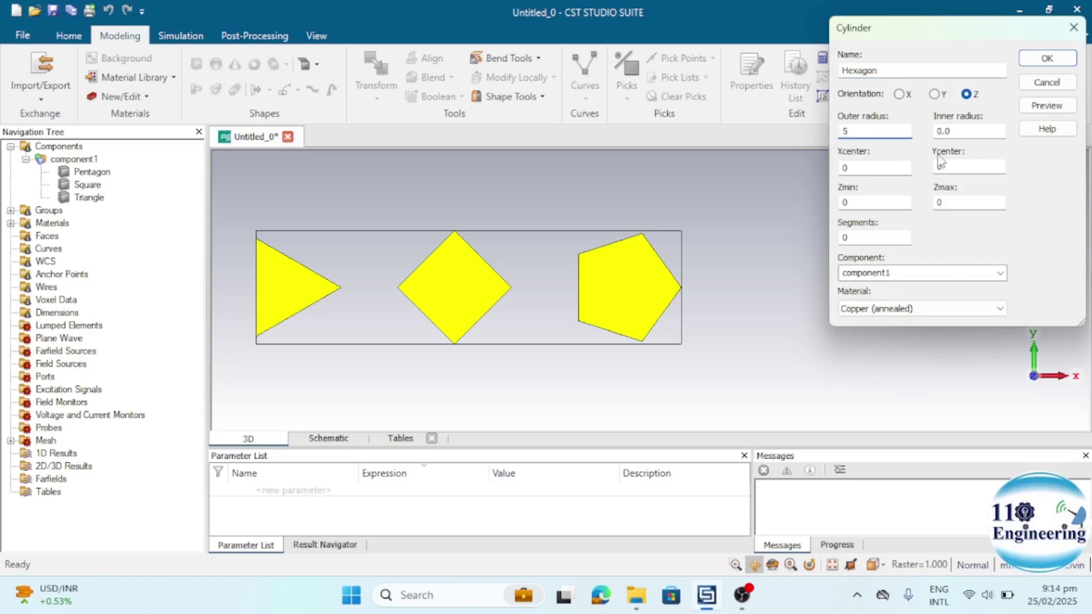
double_click(882, 168)
type("45")
- Set the Hexagon's Zmax to 0.035 and 6 segments, preview, then confirm it
left_click(957, 202)
type(".035")
left_click_drag(960, 204, 886, 203)
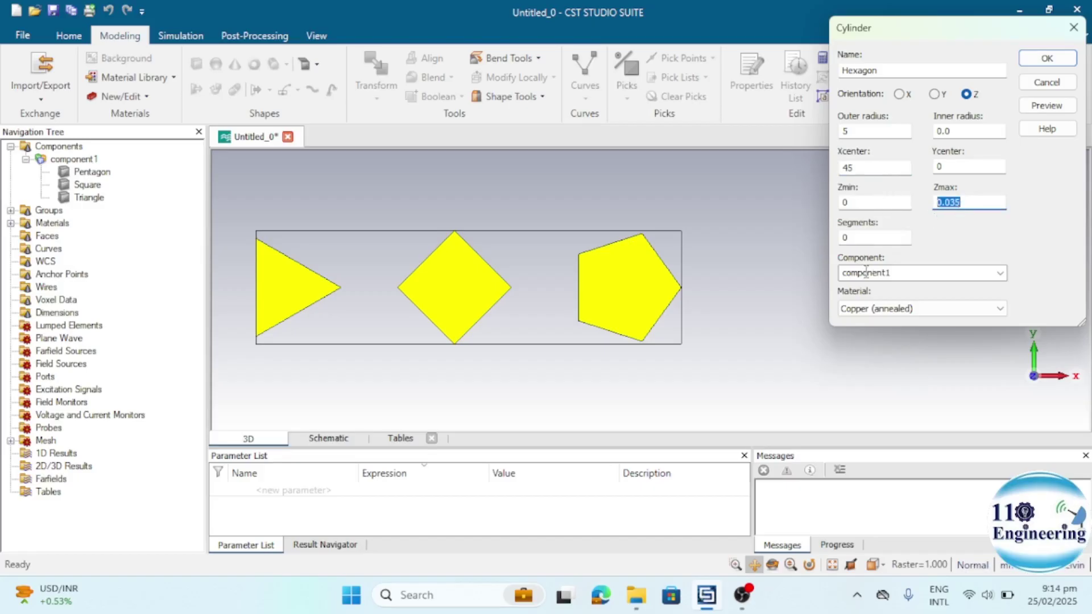
left_click_drag(867, 239, 834, 243)
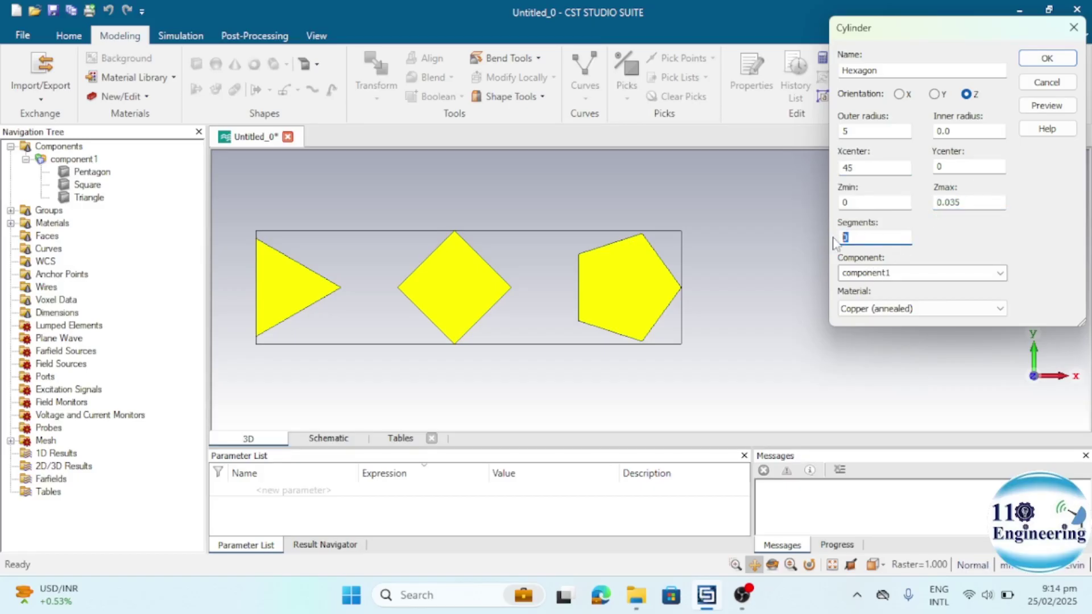
type("6")
double_click(885, 70)
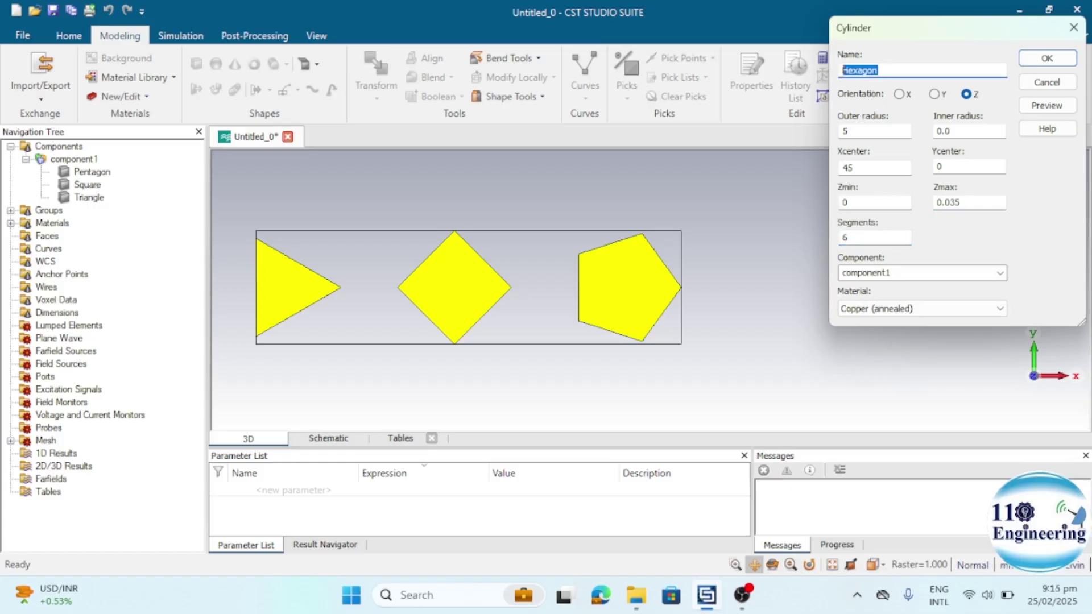
left_click(1046, 105)
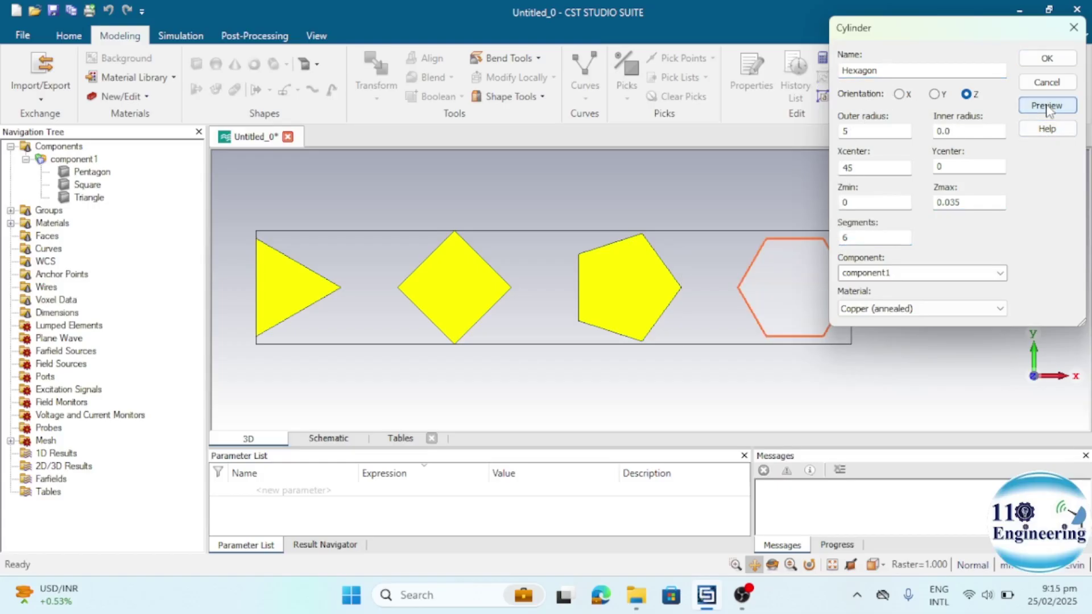
left_click_drag(974, 25, 501, 141)
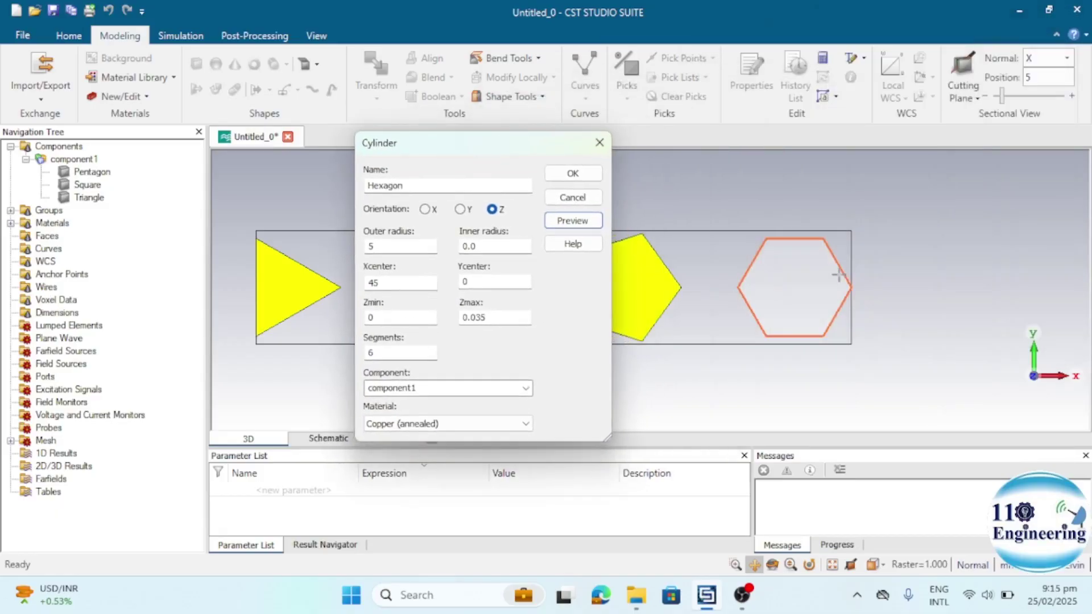
left_click(571, 173)
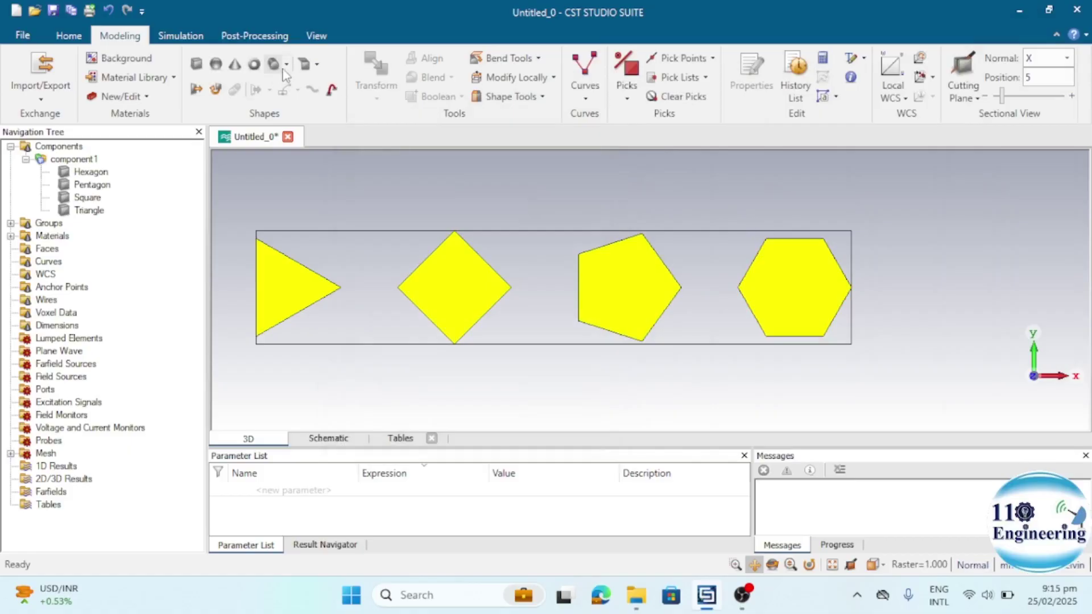
- Start a cylinder named Heptagon with outer radius 5 centred at x 60
left_click(289, 66)
left_click(301, 101)
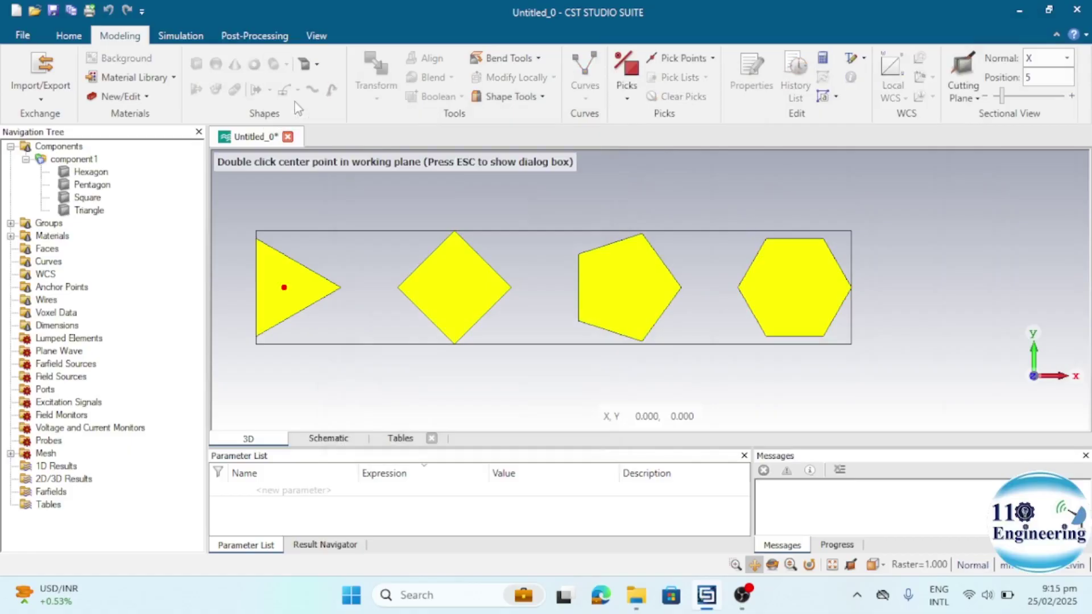
key("Escape")
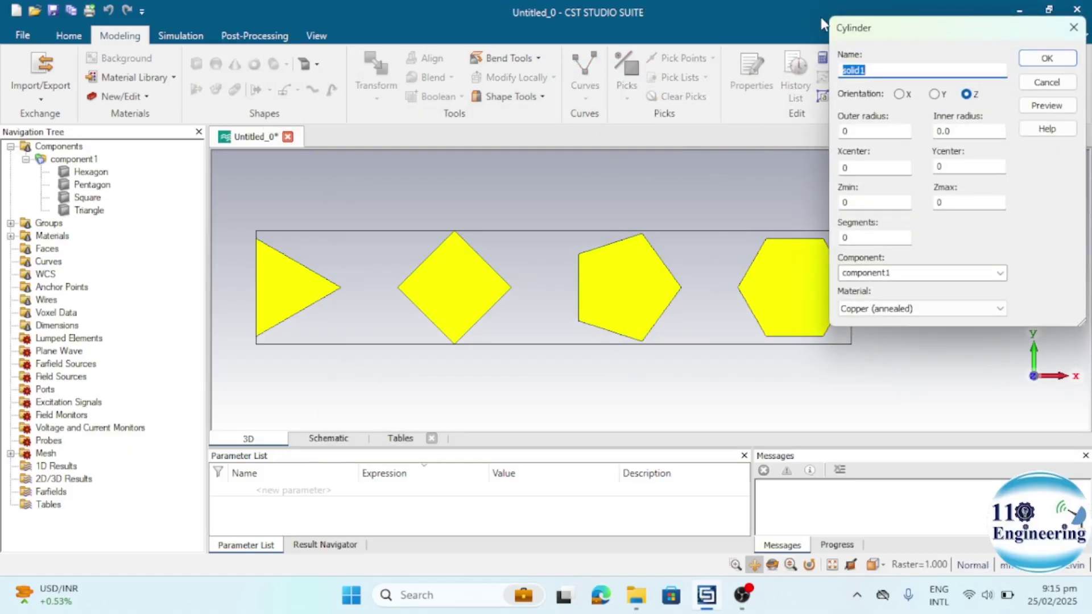
type("Hep")
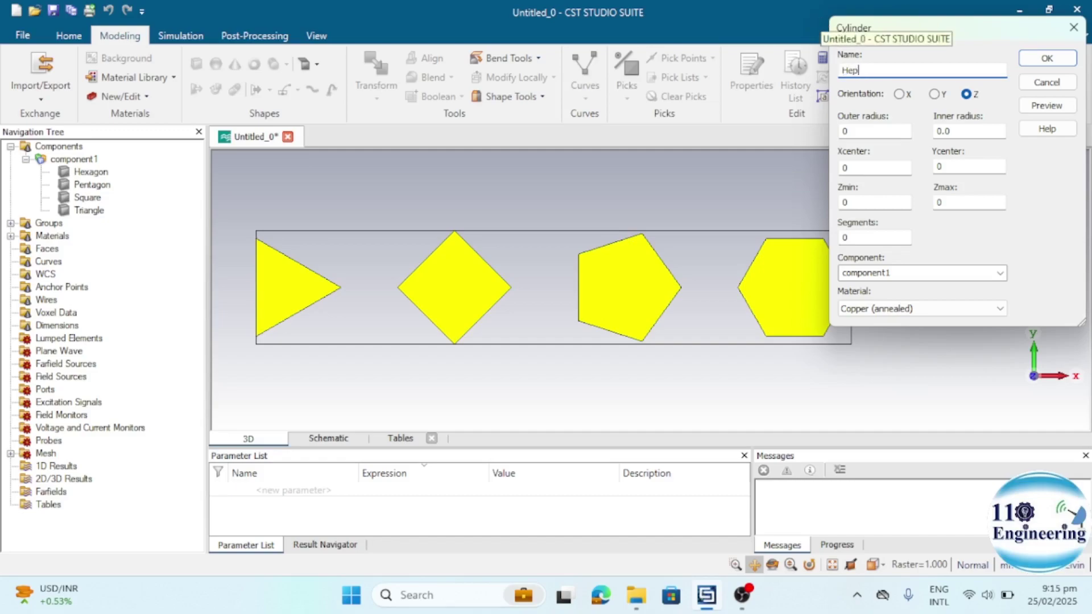
type("tagon")
double_click(869, 131)
type("5")
double_click(866, 168)
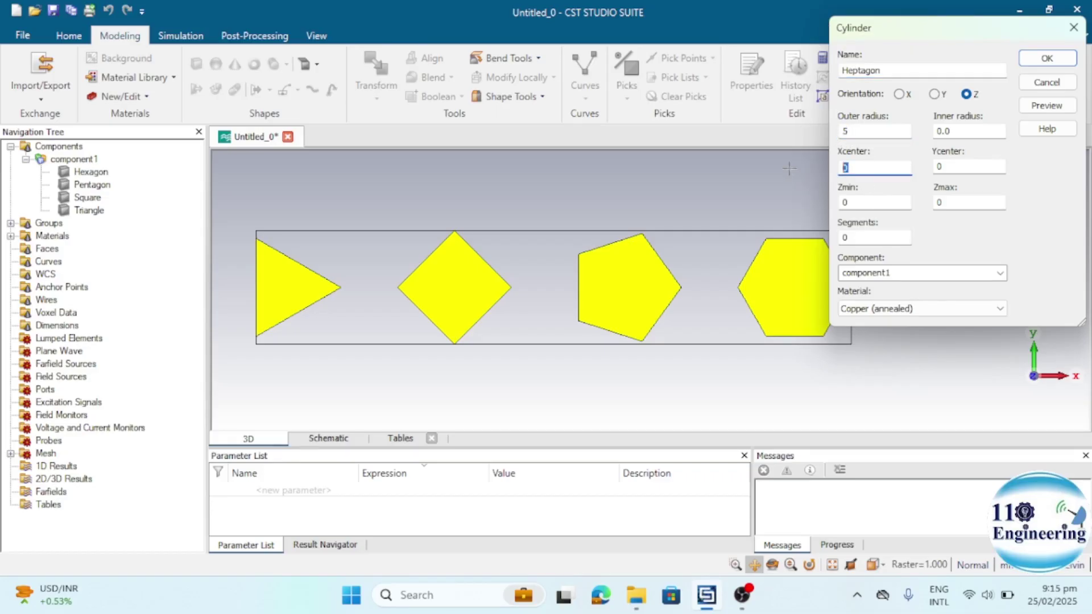
type("60")
- Set the Heptagon's Zmax to 0.035 and 7 segments, then preview its outline
left_click(956, 203)
type(".035")
double_click(869, 237)
type("7")
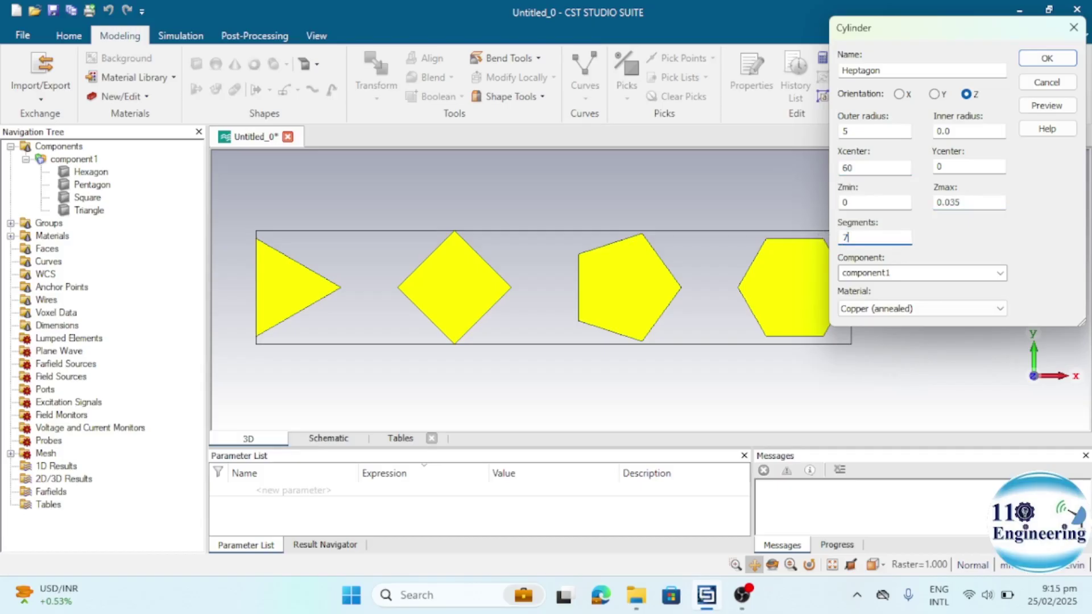
double_click(844, 236)
double_click(893, 70)
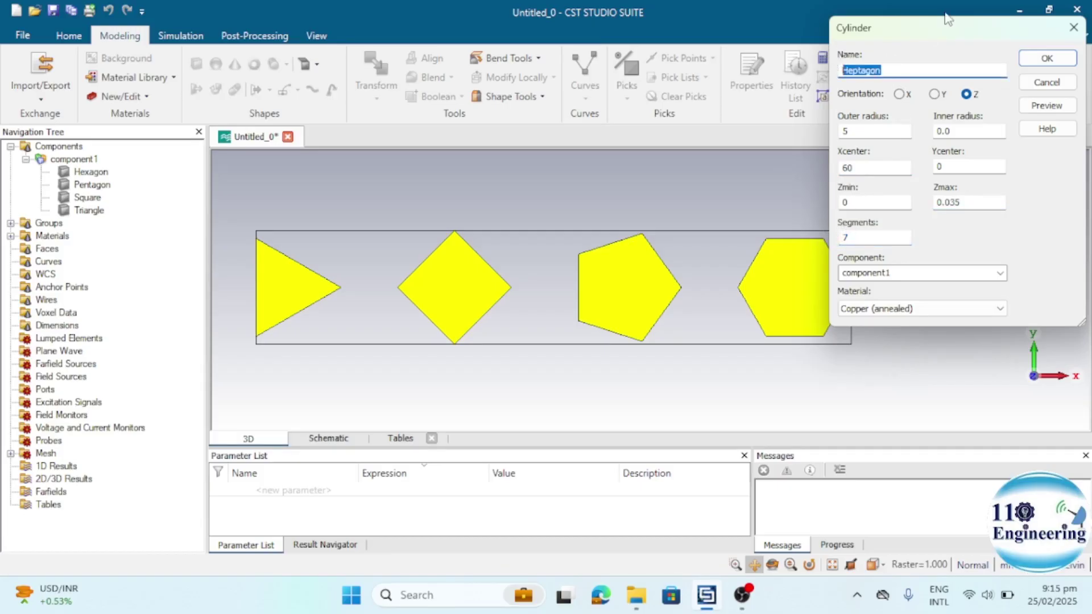
left_click(1046, 105)
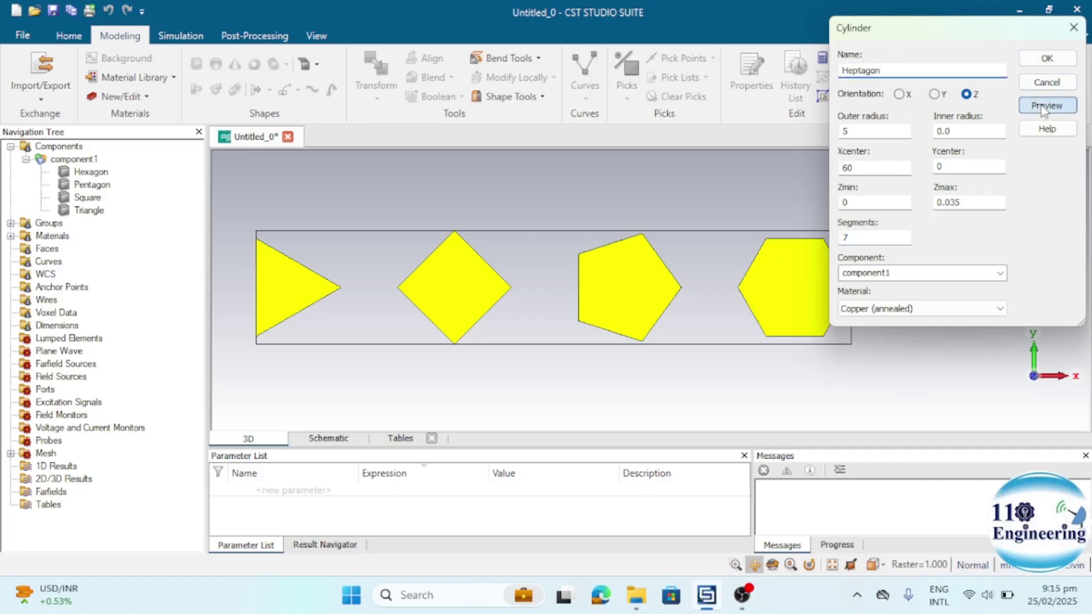
left_click_drag(973, 33, 597, 147)
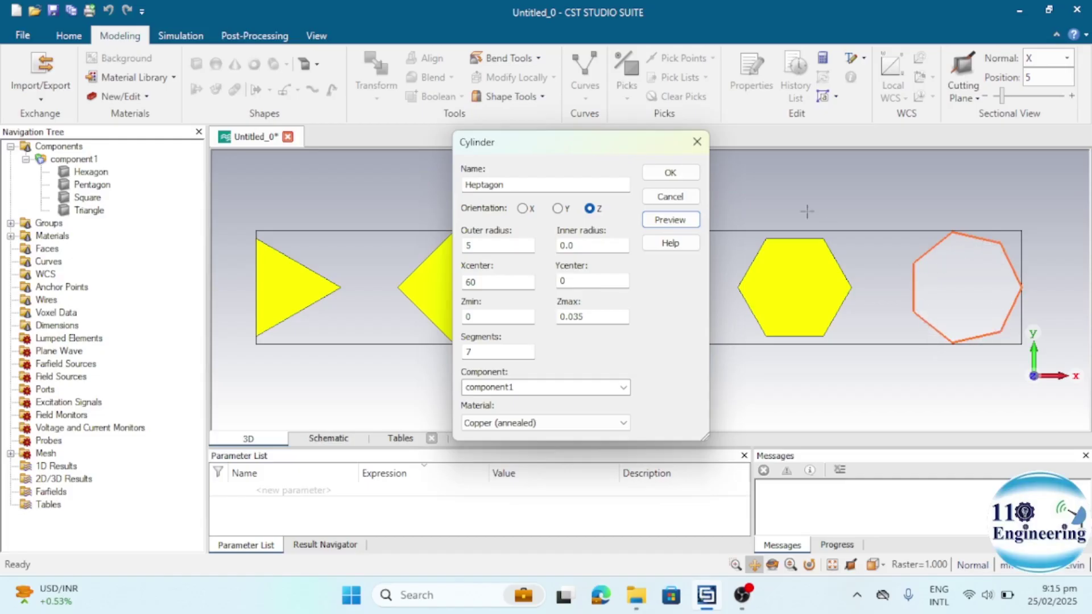
- Confirm the Cylinder dialog to create the 7-segment Heptagon solid at x 60
left_click(687, 176)
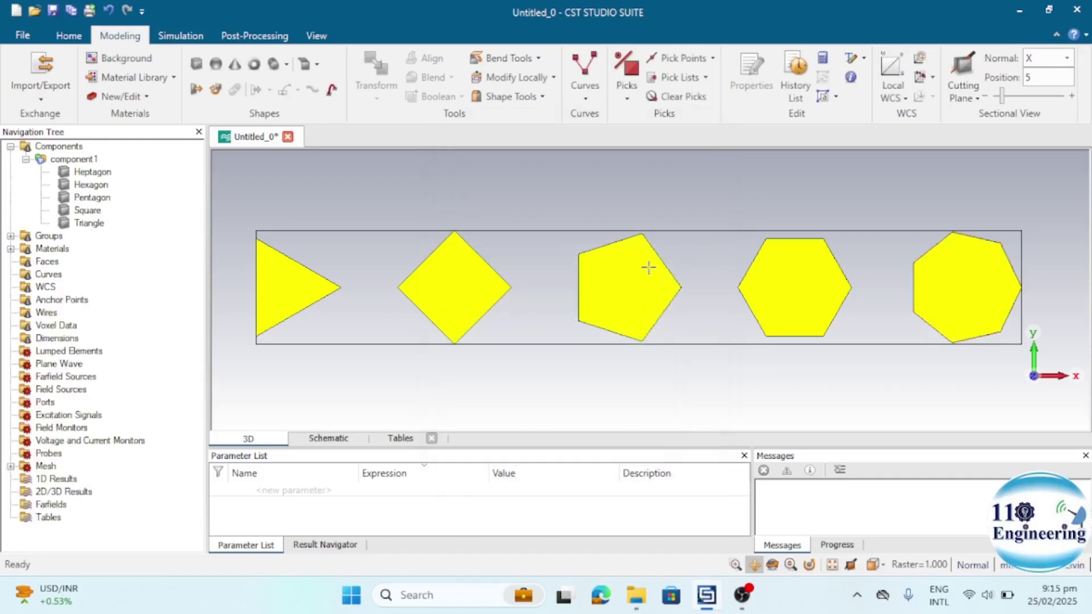